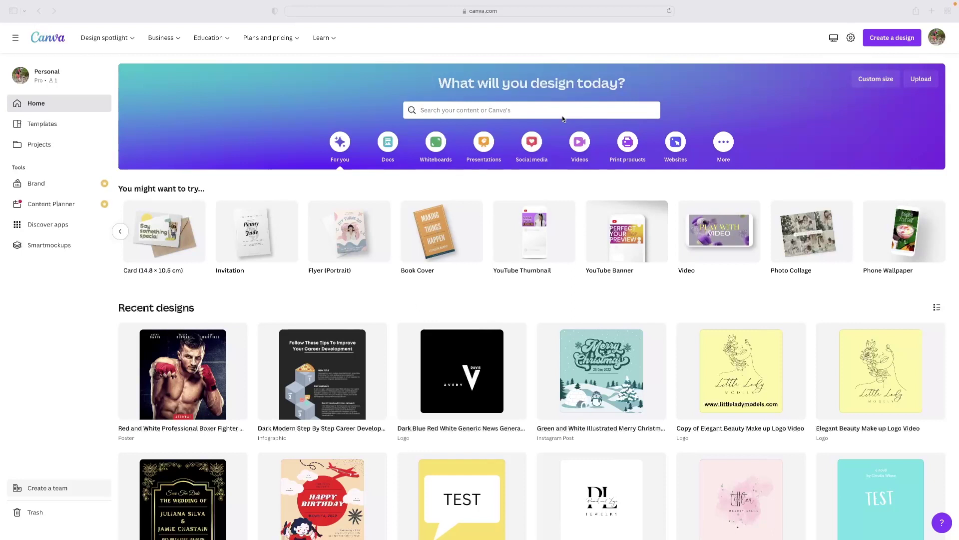
Search 'cv' from the Canva home page and choose the Resume templates suggestion.
scroll(556, 121, "down", 1)
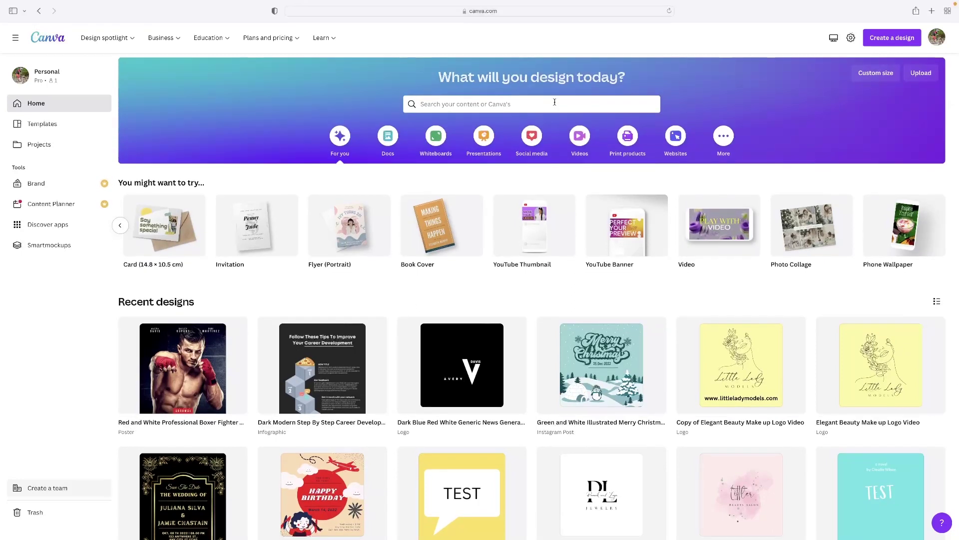
left_click(554, 102)
type("cv")
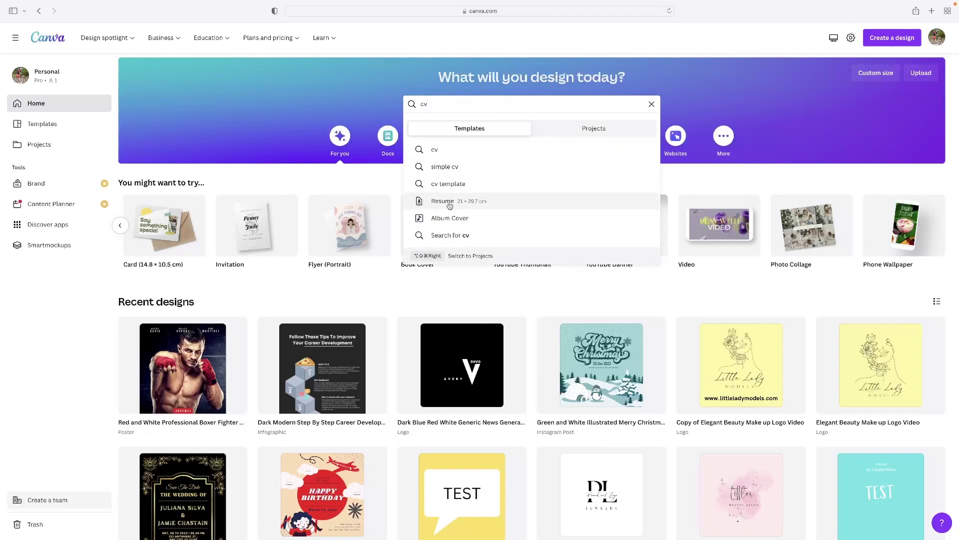
left_click(449, 205)
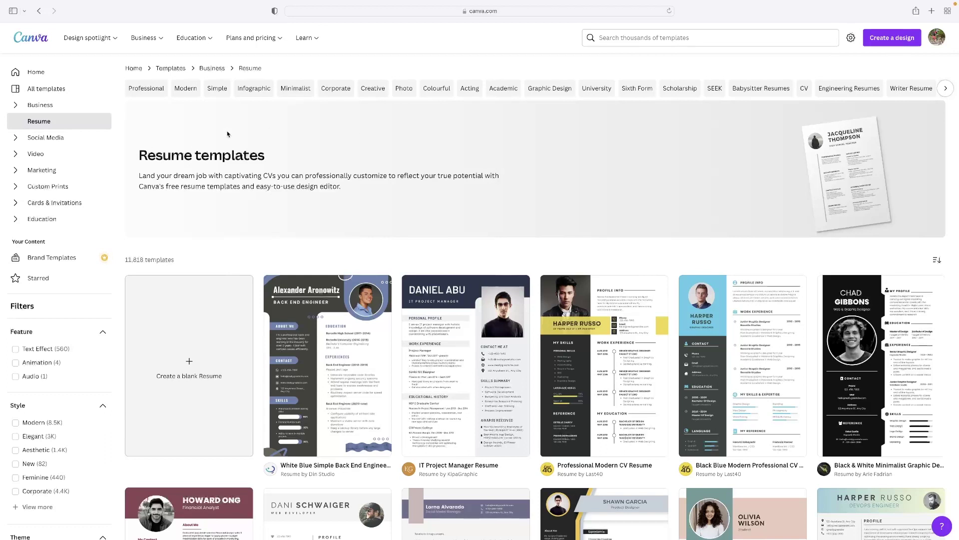
Run a new template search for 'cv'.
left_click(619, 39)
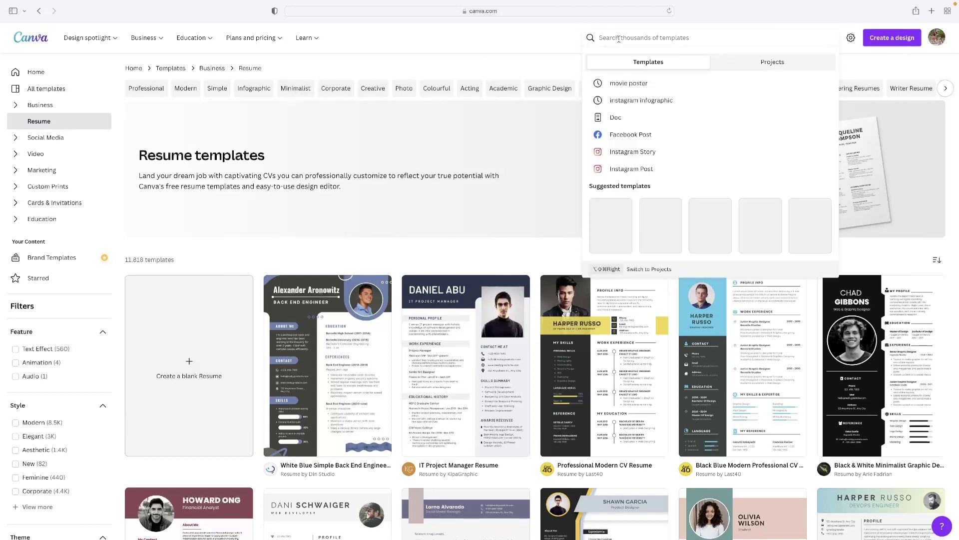
type("cv")
key("Return")
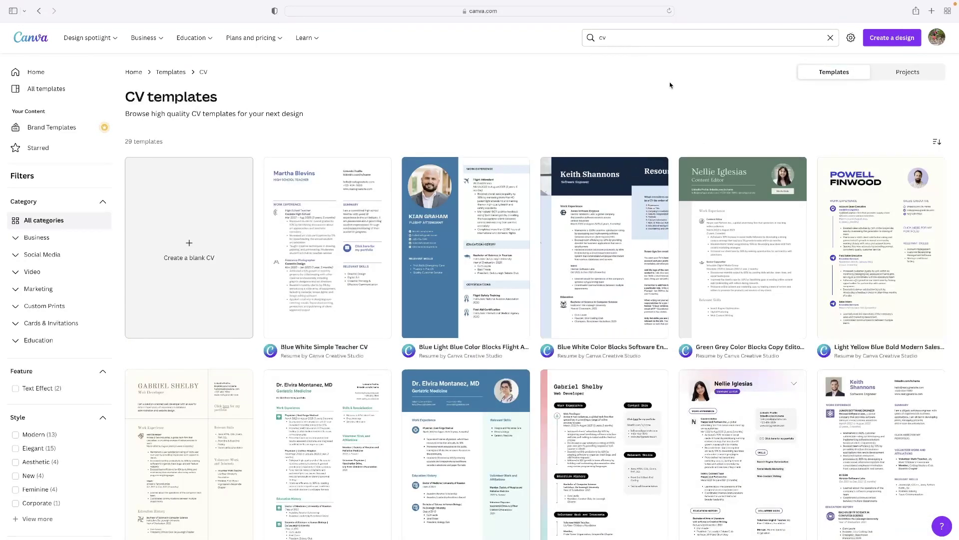
scroll(668, 82, "left", 5)
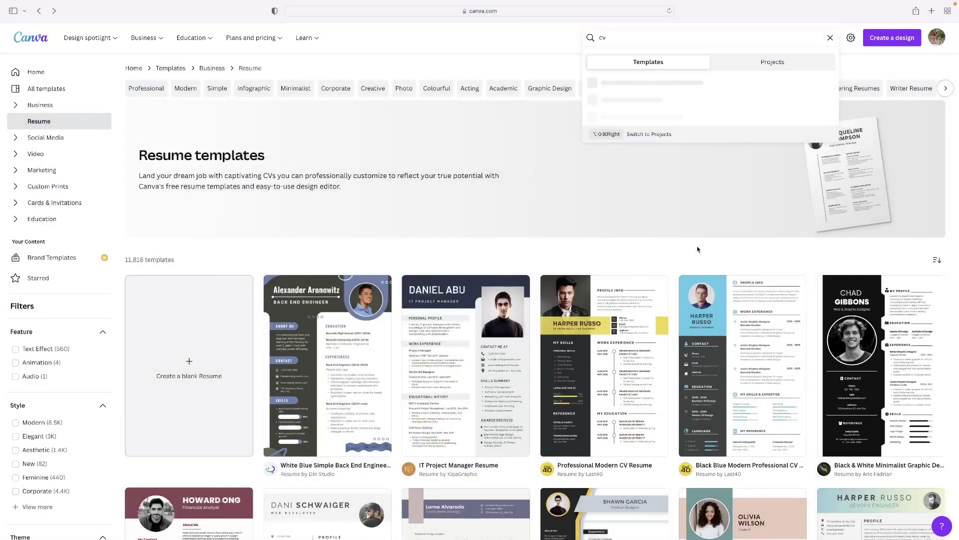
Scroll the Resume template grid past designs like Pink Simple Profile Resume and Grey Clean CV.
scroll(614, 247, "right", 5)
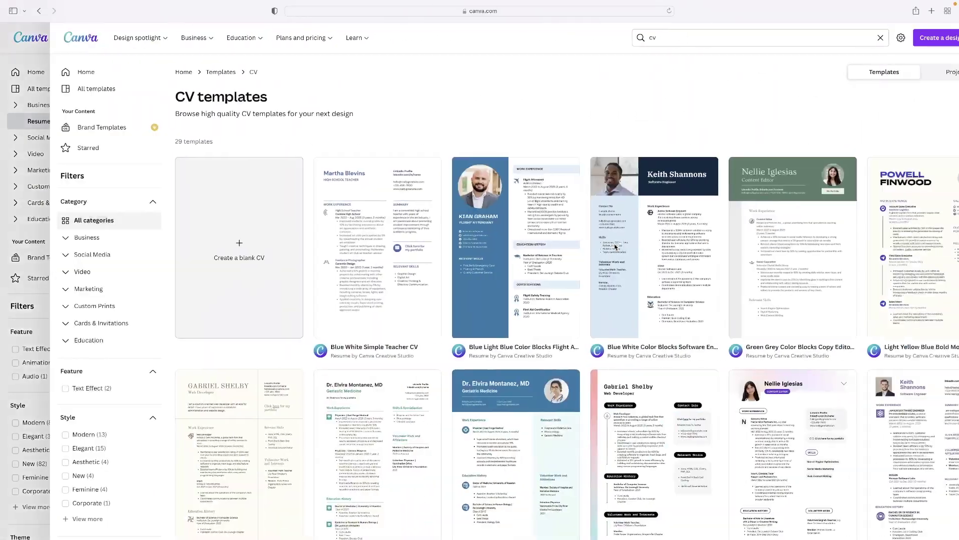
scroll(614, 271, "down", 15)
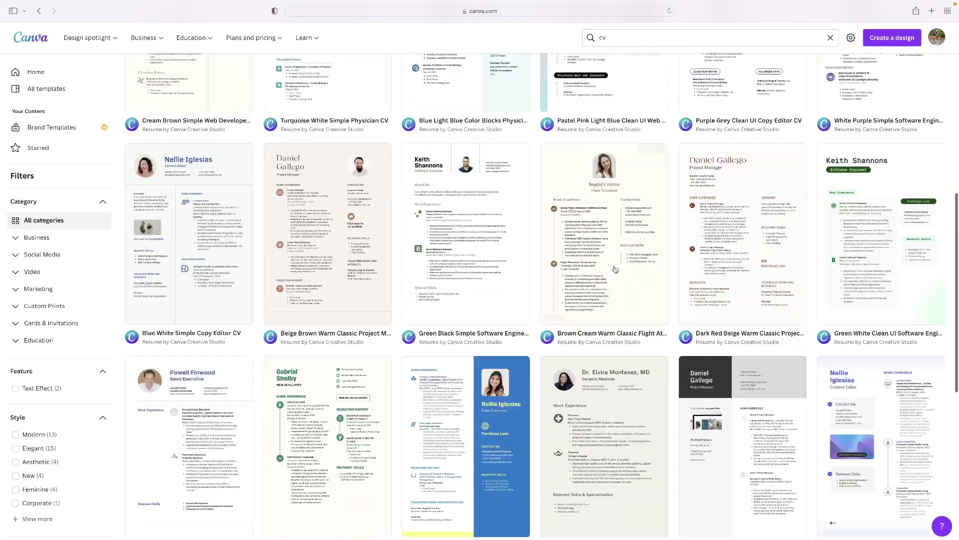
scroll(615, 270, "up", 15)
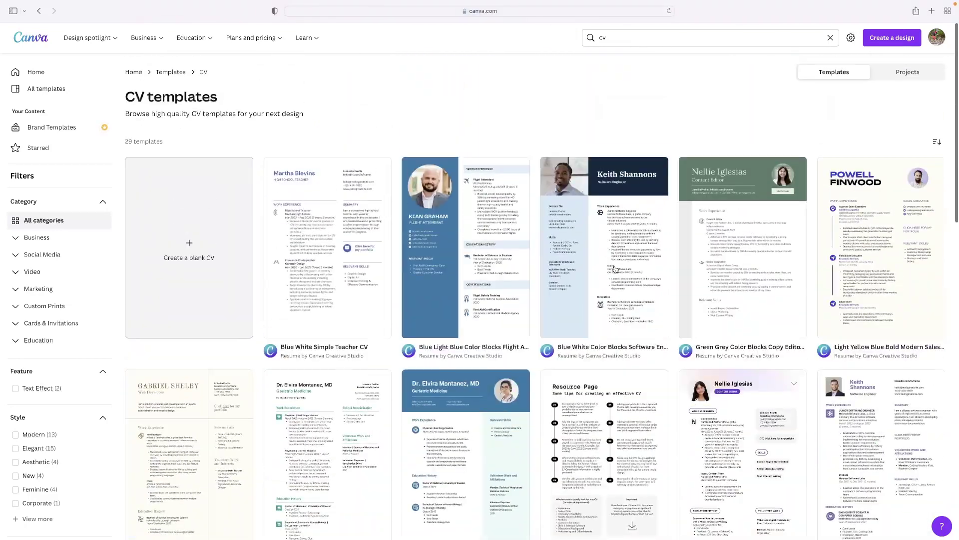
scroll(618, 269, "left", 5)
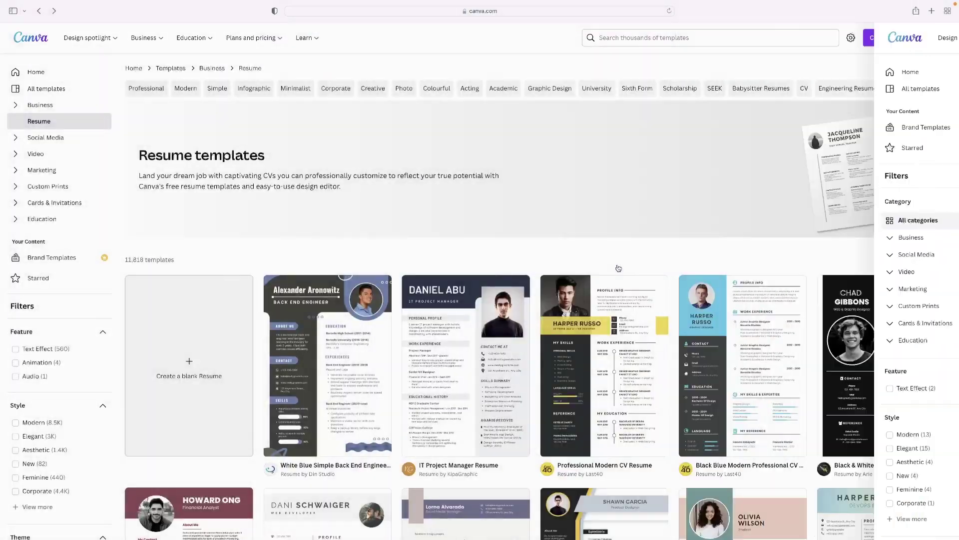
scroll(594, 267, "down", 3)
scroll(594, 266, "down", 4)
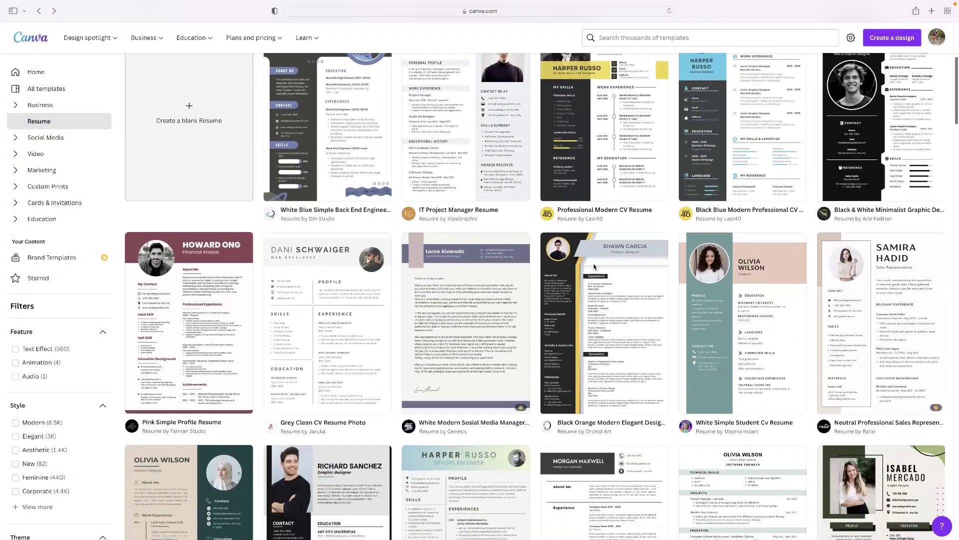
scroll(594, 266, "down", 3)
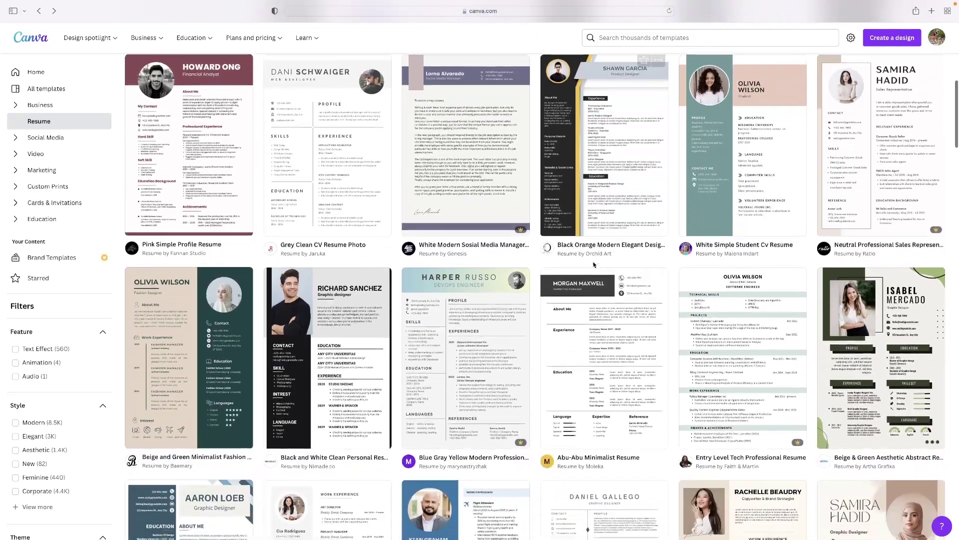
scroll(524, 264, "down", 5)
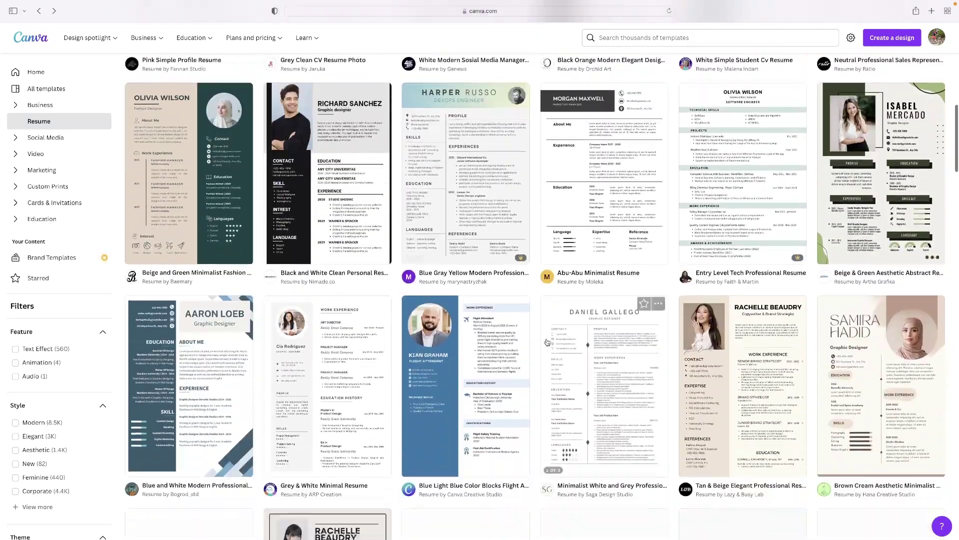
scroll(660, 315, "up", 2)
scroll(661, 315, "up", 9)
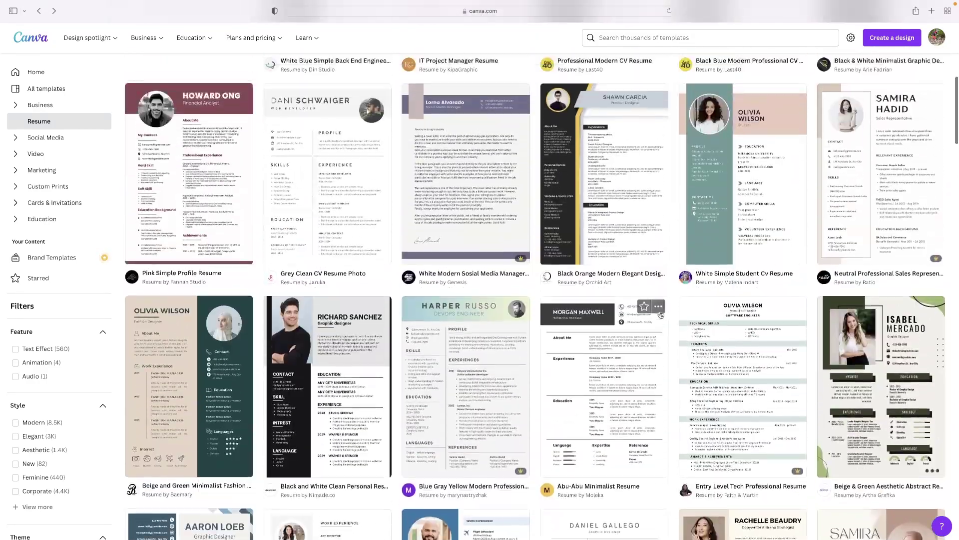
scroll(661, 315, "up", 2)
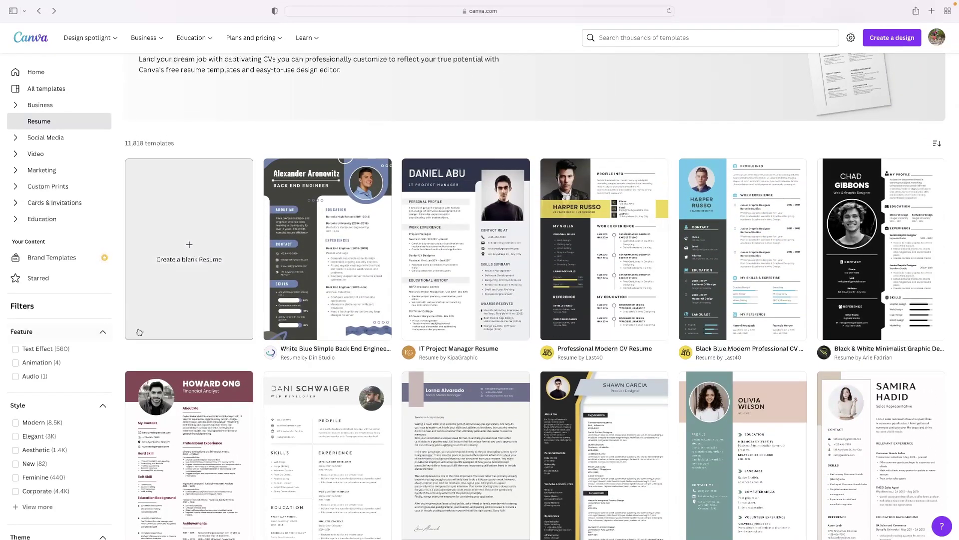
scroll(128, 74, "down", 4)
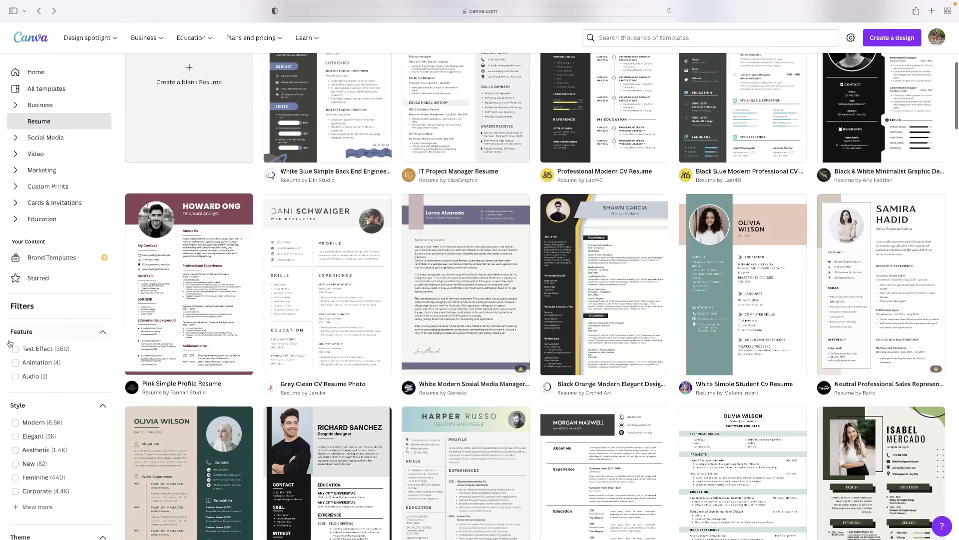
scroll(39, 413, "down", 10)
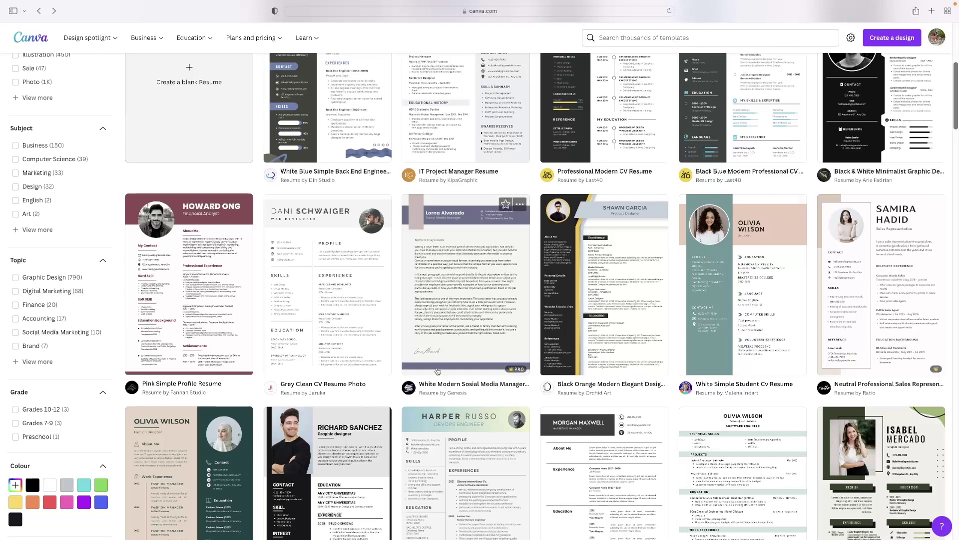
scroll(438, 370, "down", 3)
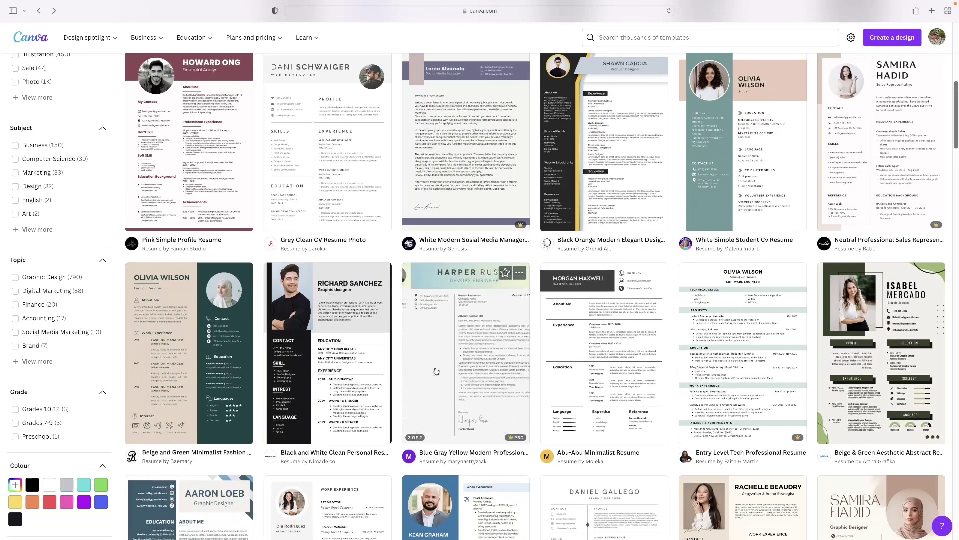
scroll(436, 371, "down", 2)
scroll(435, 371, "up", 4)
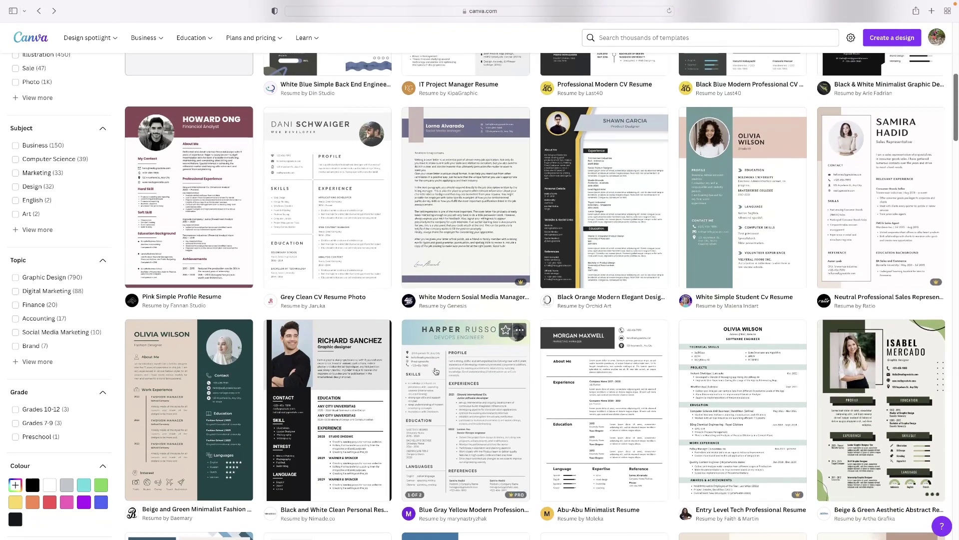
scroll(436, 371, "up", 4)
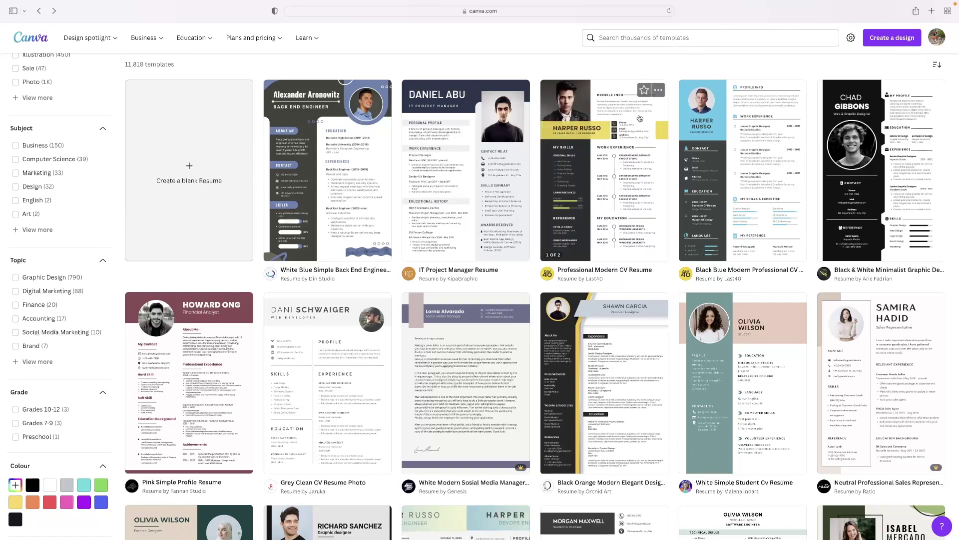
Open the yellow-and-black Professional Modern CV Resume template and select page 1's portrait photo.
left_click(568, 144)
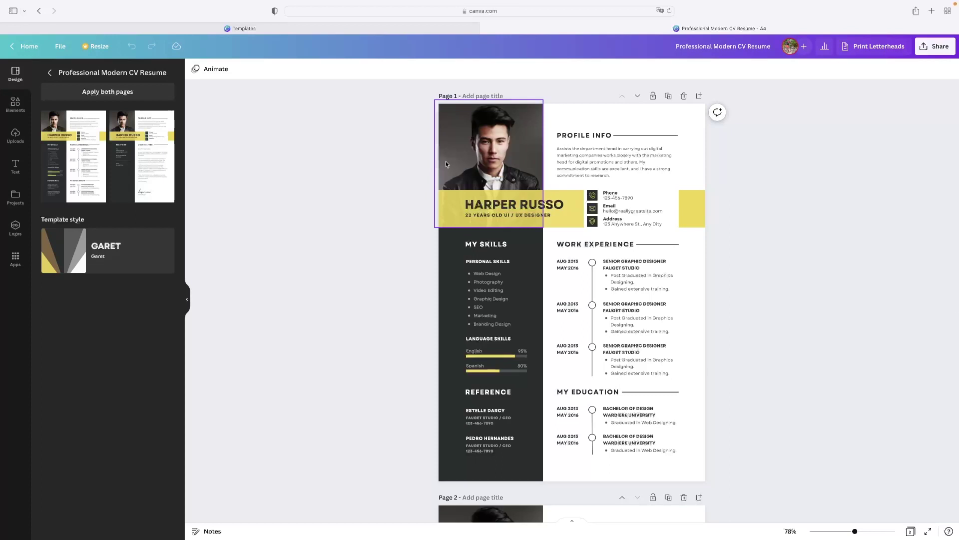
left_click(603, 271)
left_click(616, 265)
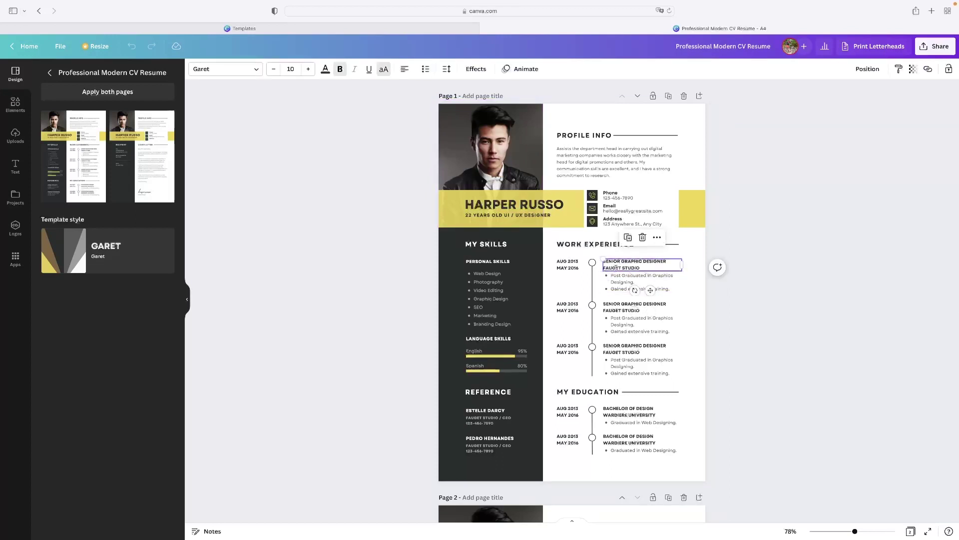
left_click(625, 210)
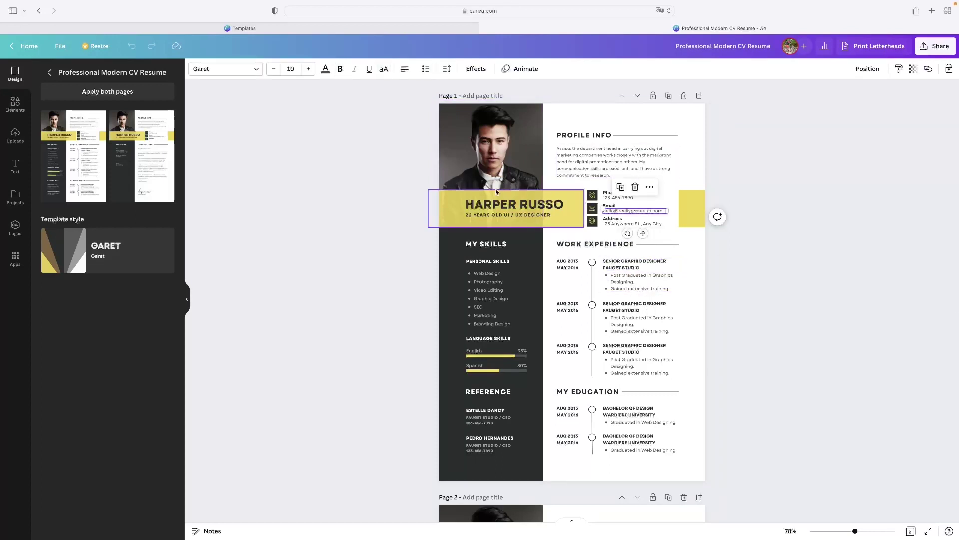
left_click(491, 156)
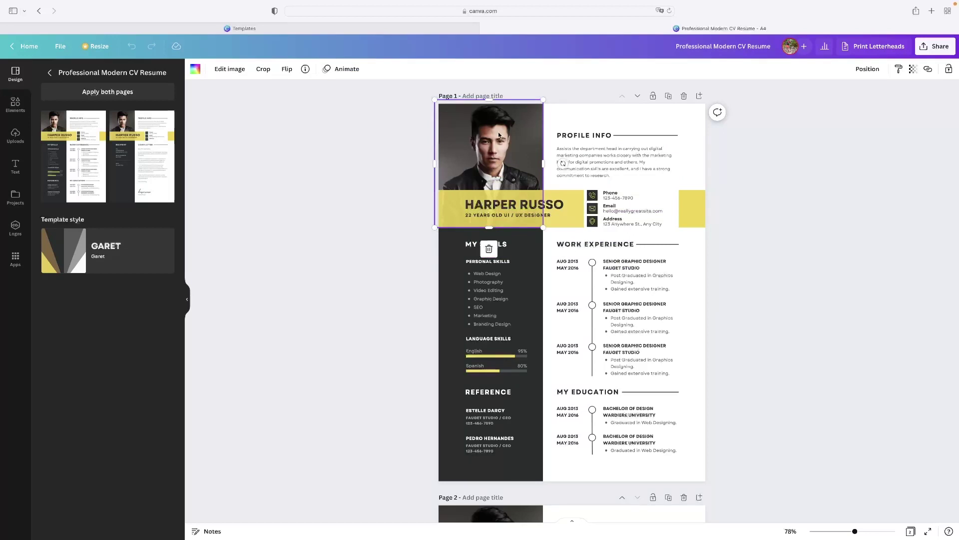
Delete the portrait and drop the uploaded TDJ logo into page 1's top-left frame.
key("Delete")
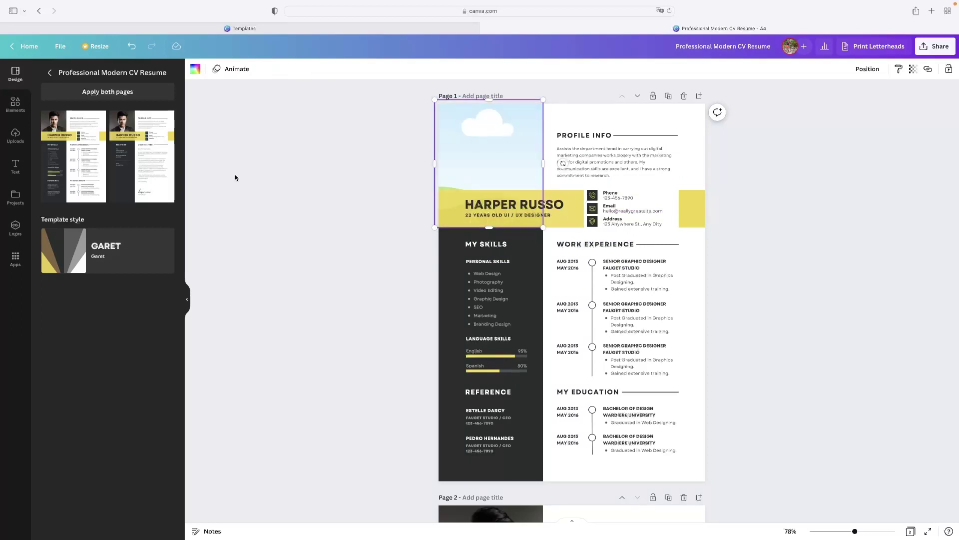
left_click(15, 137)
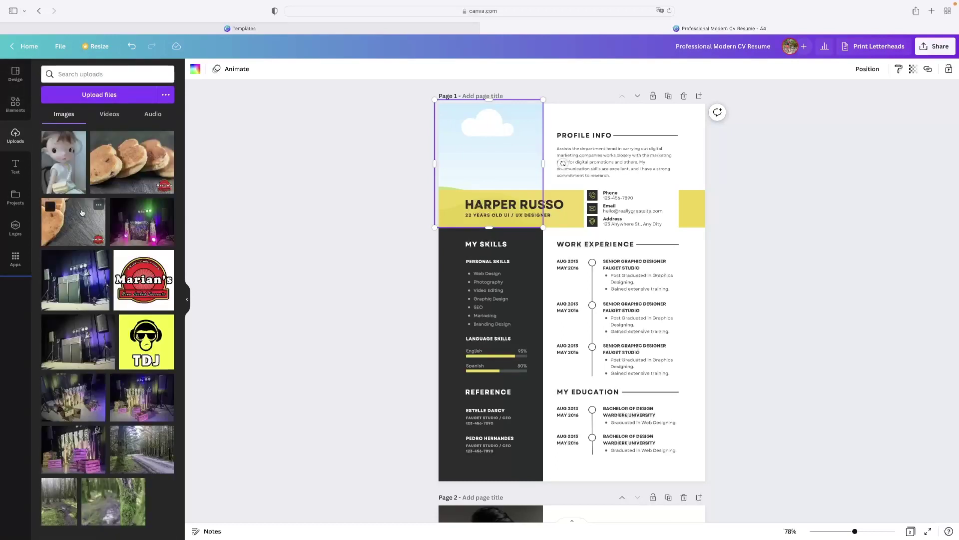
left_click_drag(145, 341, 465, 180)
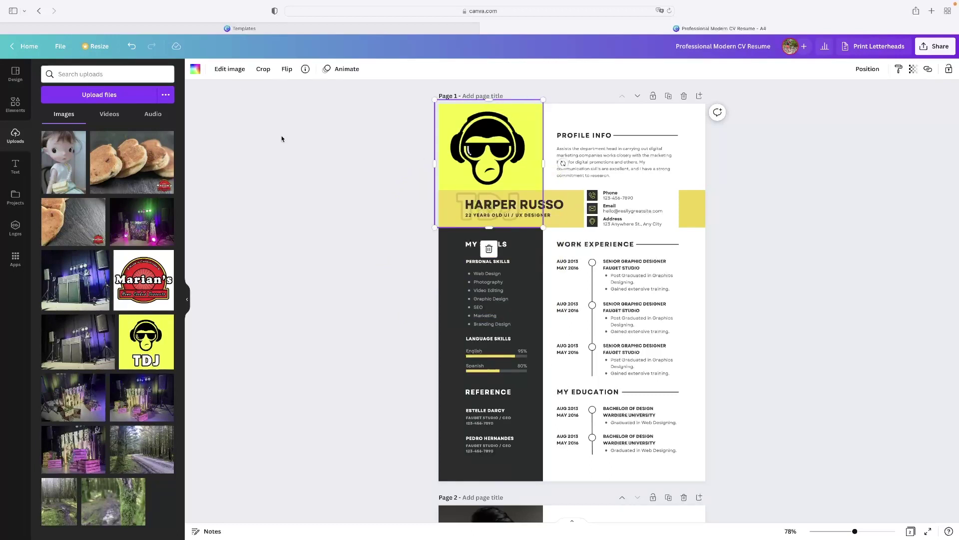
left_click(15, 74)
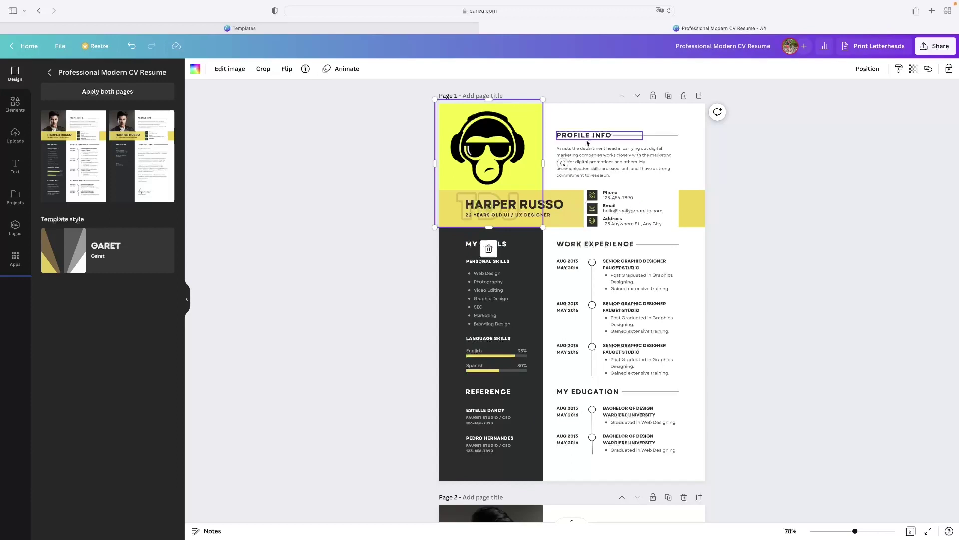
left_click(600, 165)
Delete the Profile Info paragraph's sample text and select the Personal Skills bullet list.
left_click(611, 162)
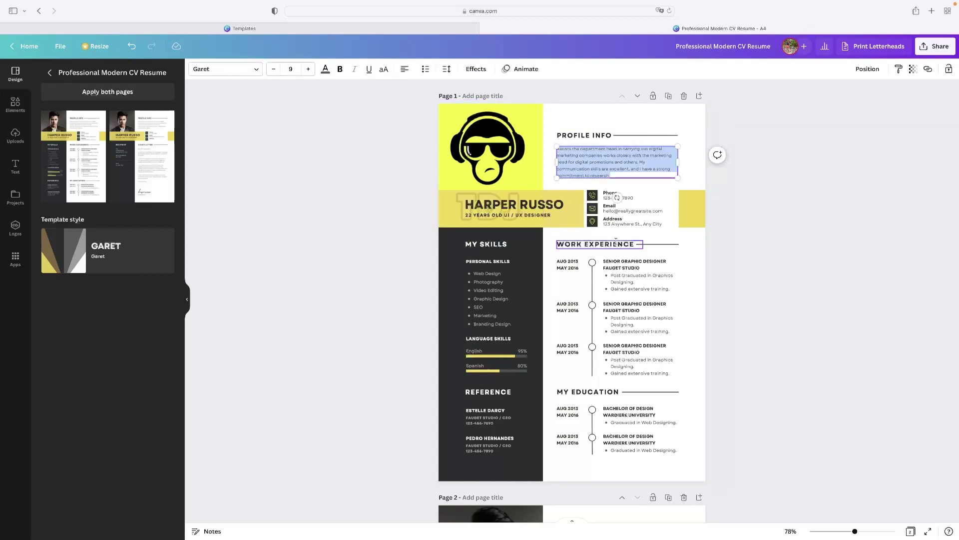
key("BackSpace")
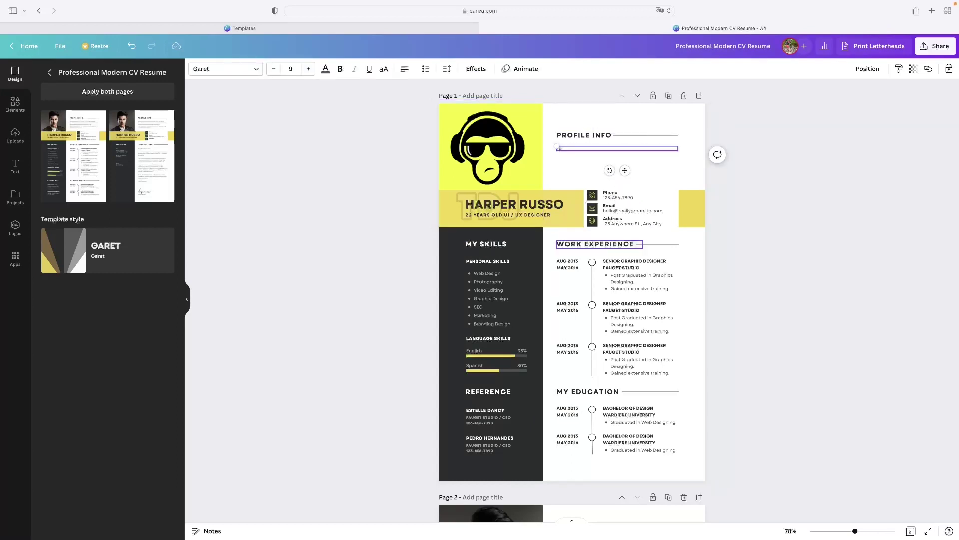
left_click(506, 308)
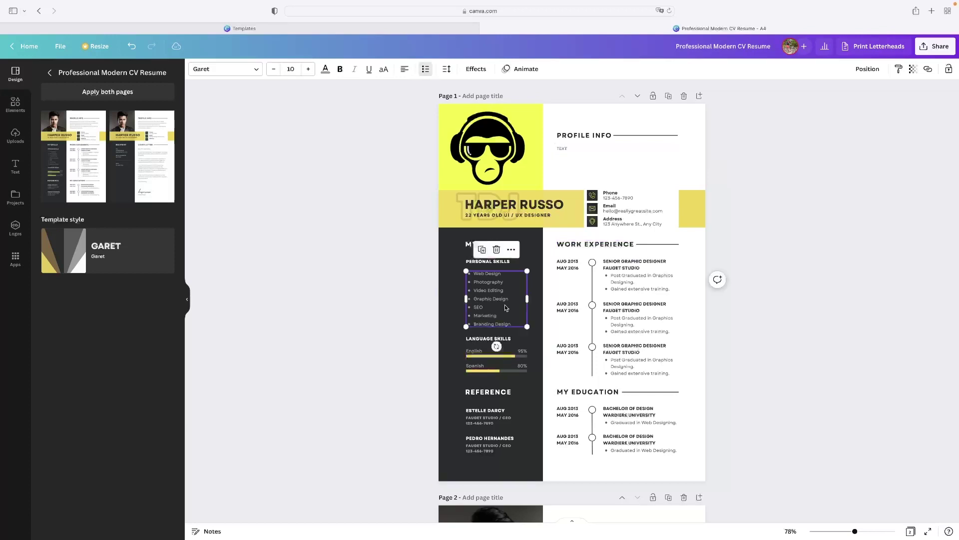
scroll(558, 298, "down", 10)
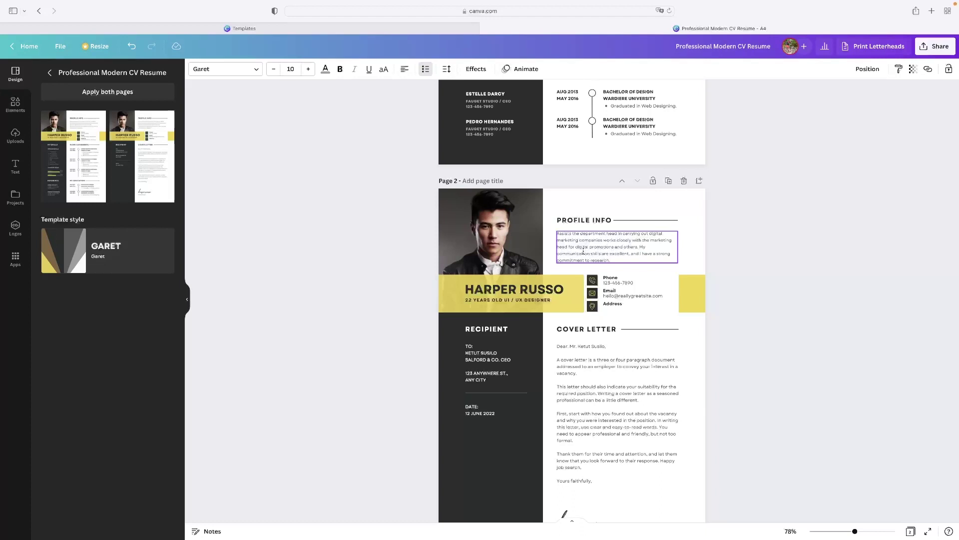
scroll(554, 282, "down", 2)
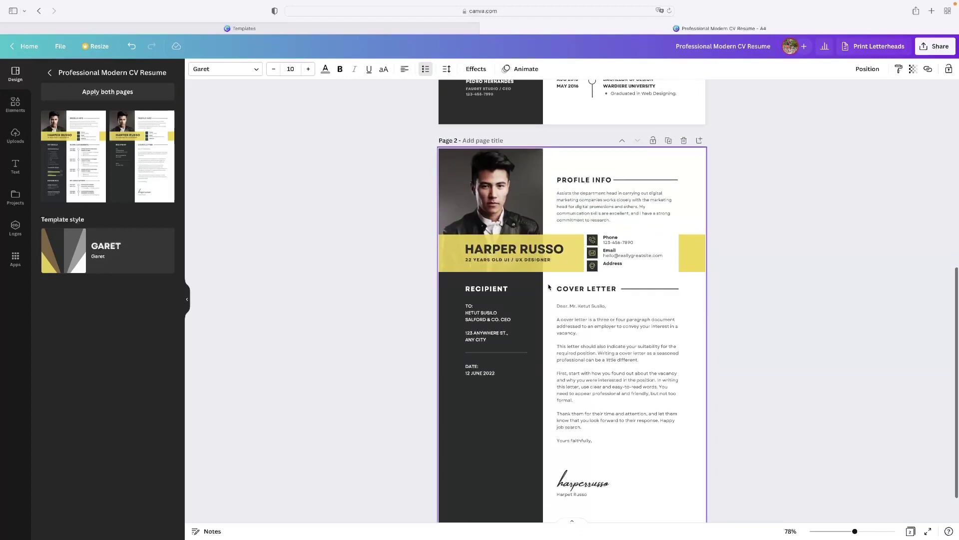
scroll(549, 287, "up", 8)
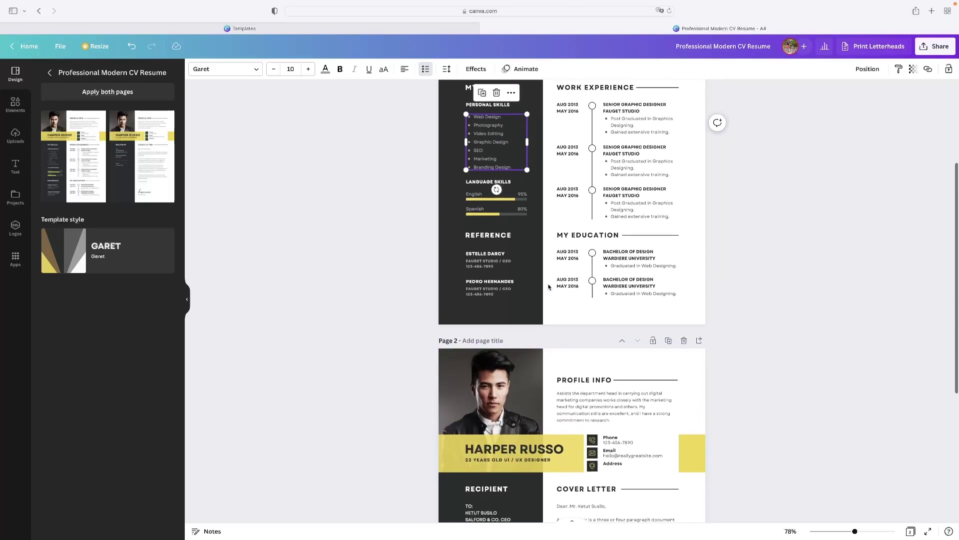
scroll(549, 286, "down", 10)
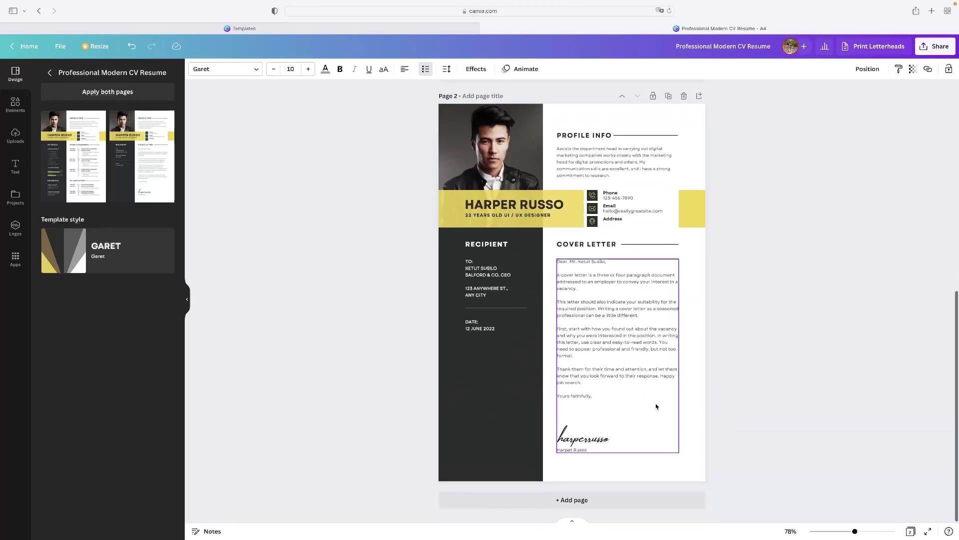
Inspect page 2's signature, contact group and cover letter text, then show text styles.
left_click(594, 439)
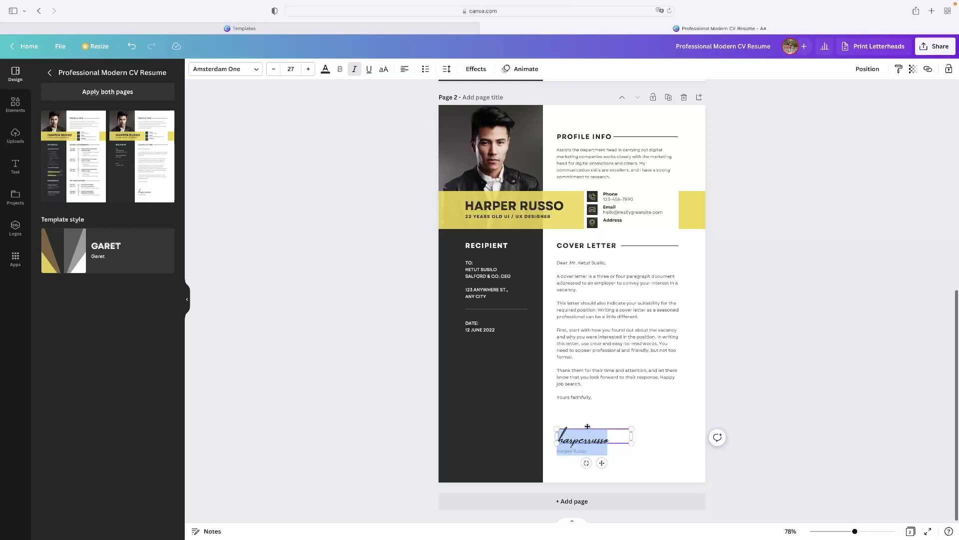
scroll(587, 426, "up", 1)
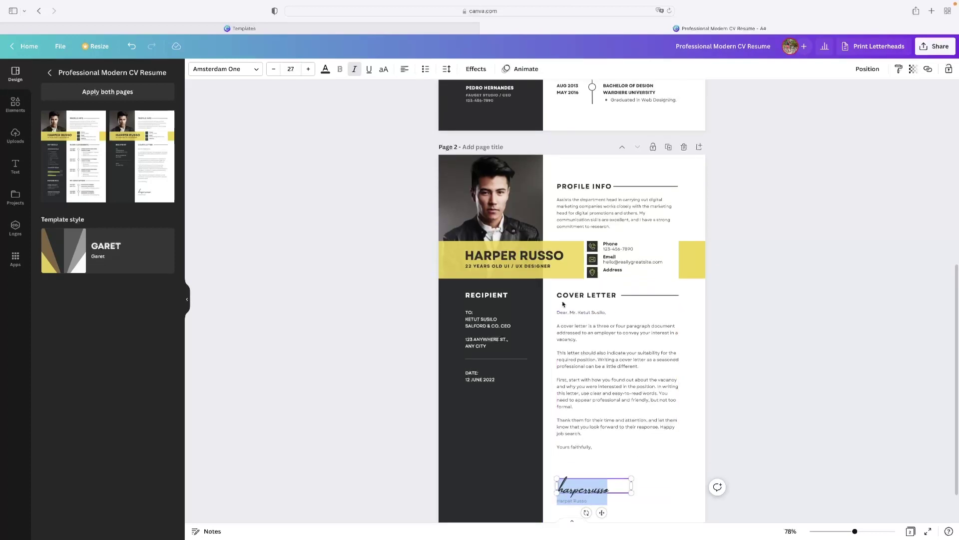
left_click(608, 268)
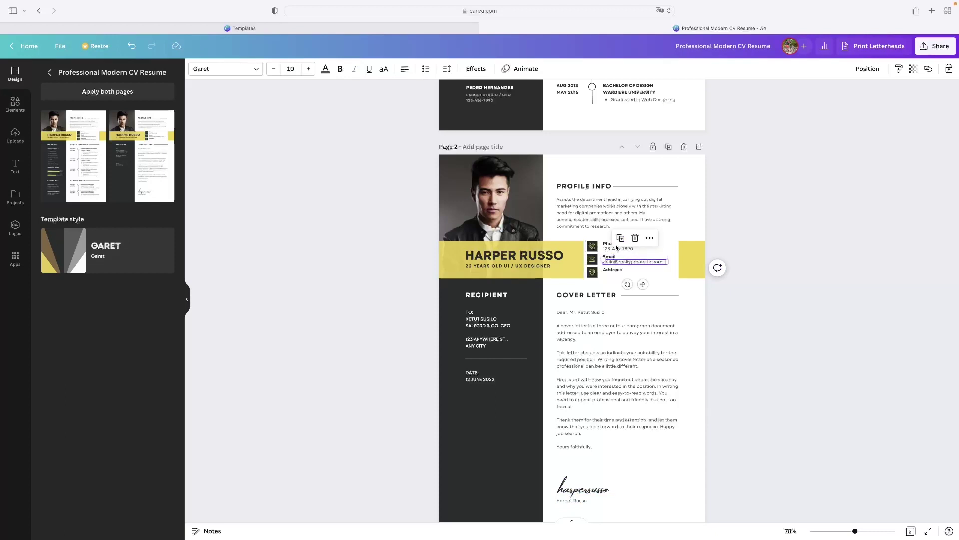
scroll(615, 245, "up", 5)
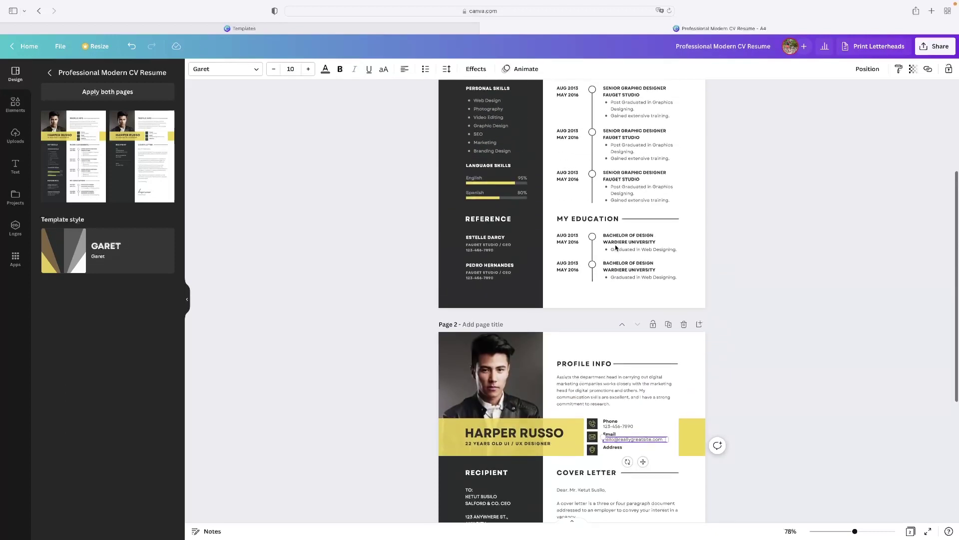
scroll(615, 245, "up", 3)
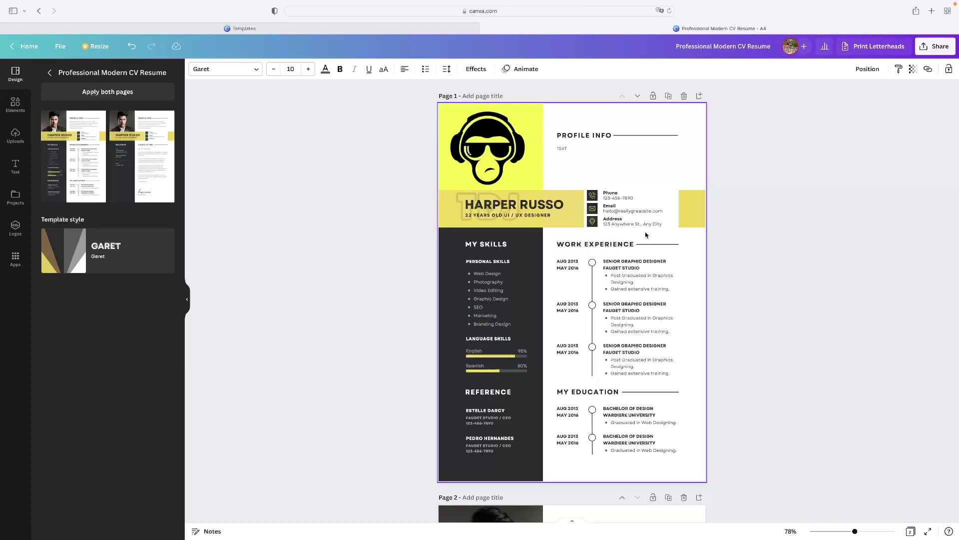
scroll(650, 234, "down", 9)
left_click(608, 313)
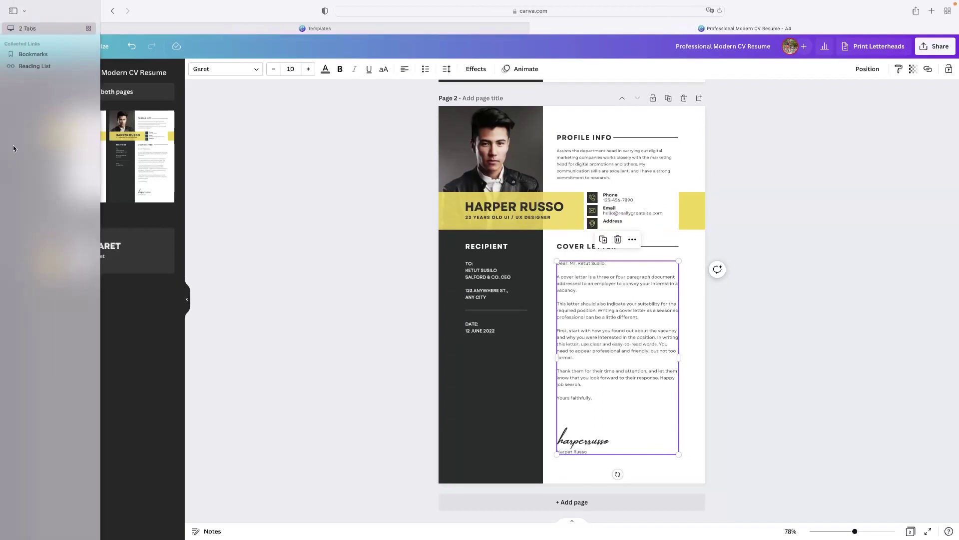
left_click(28, 171)
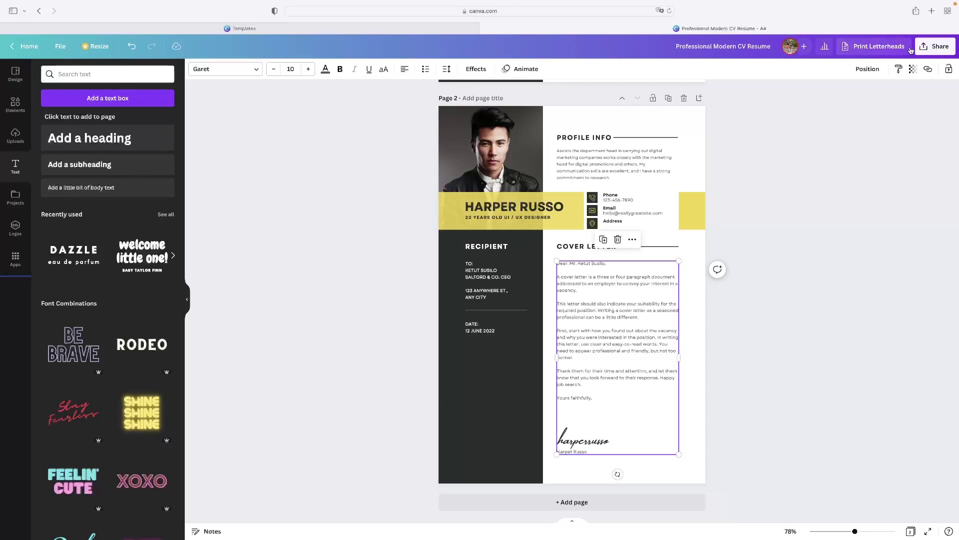
left_click(941, 48)
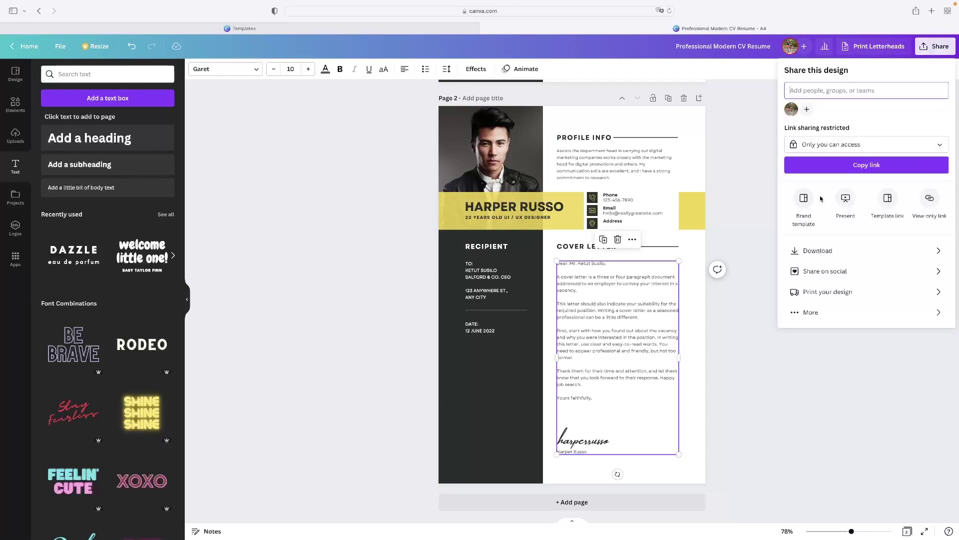
left_click(829, 245)
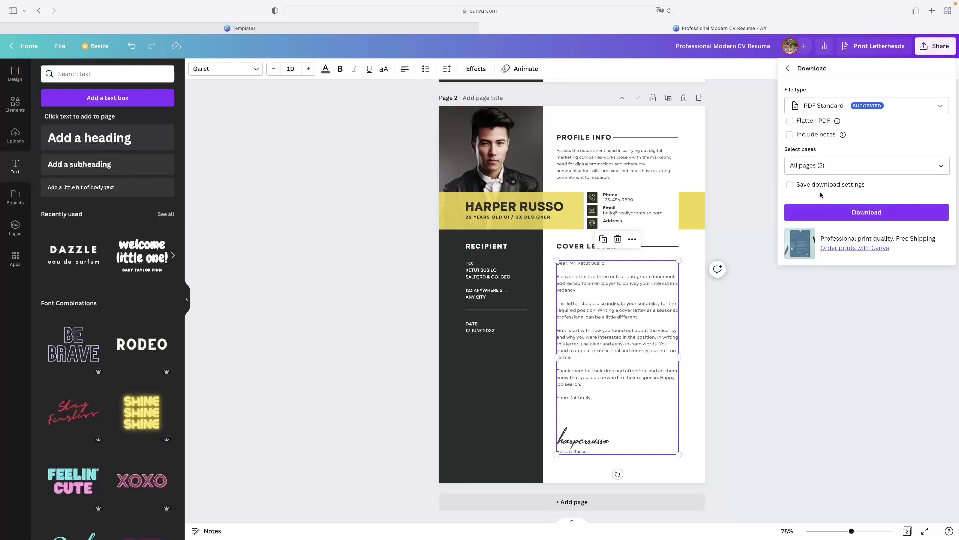
left_click(873, 110)
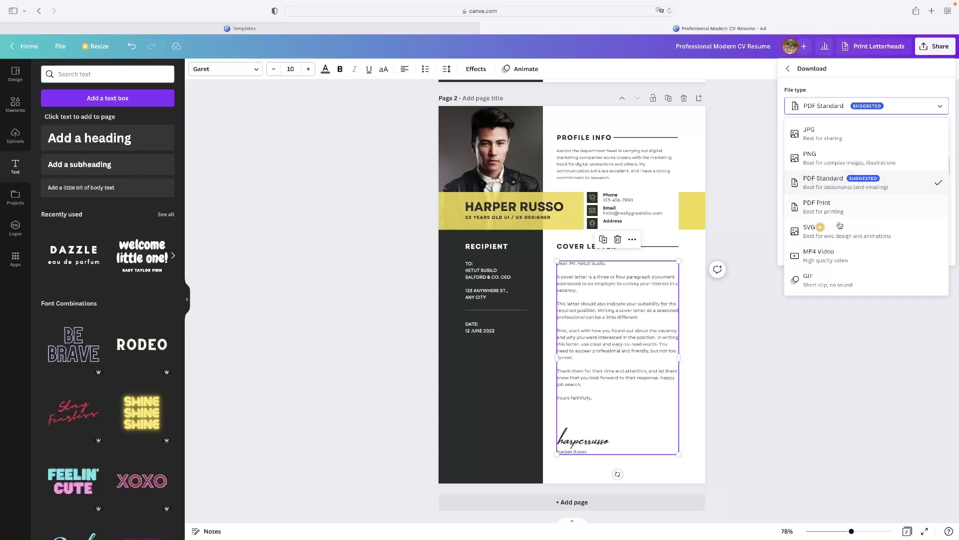
left_click(838, 189)
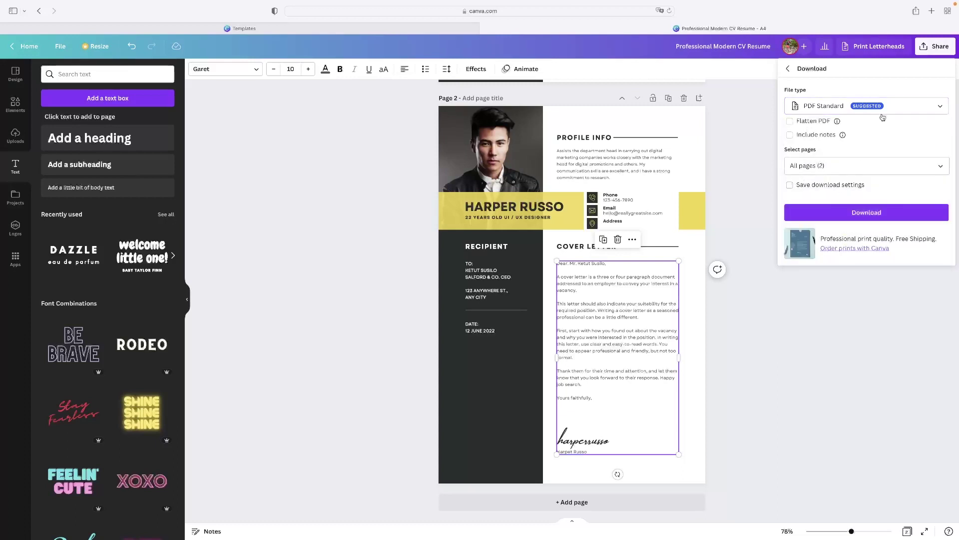
left_click(890, 343)
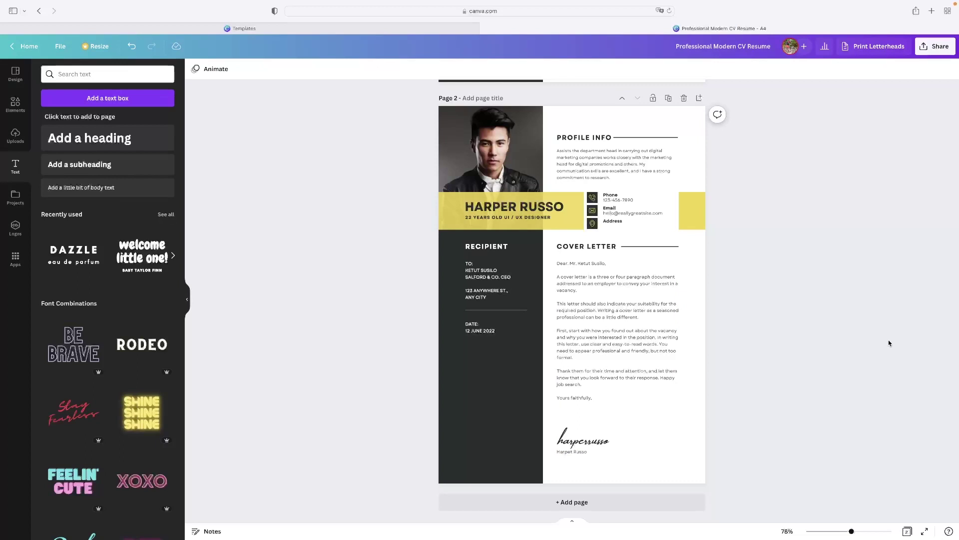